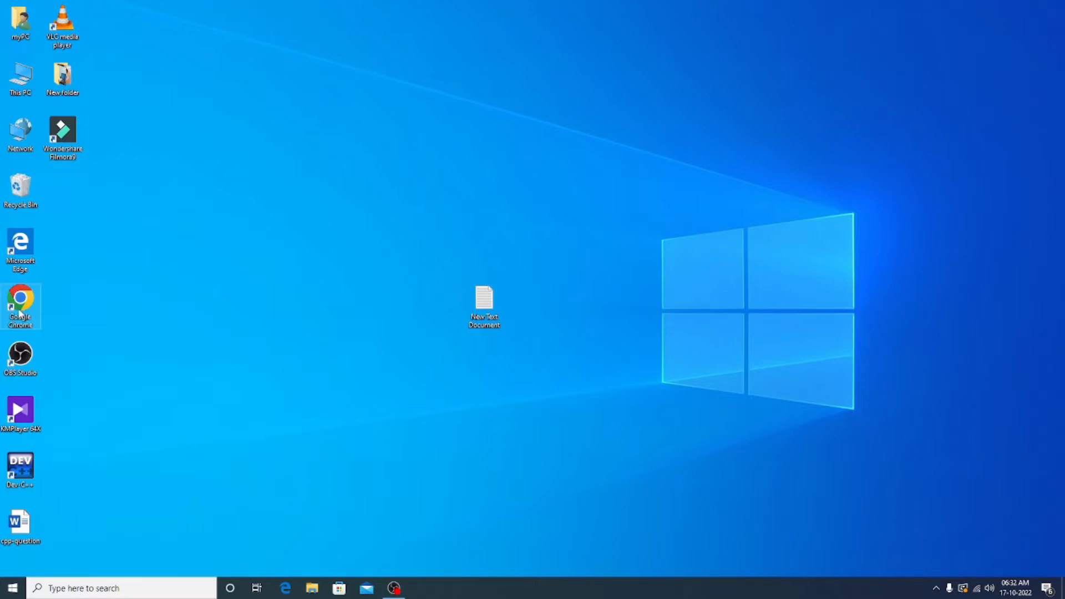
Open Google Chrome and search the web for "android studio download".
double_click(19, 311)
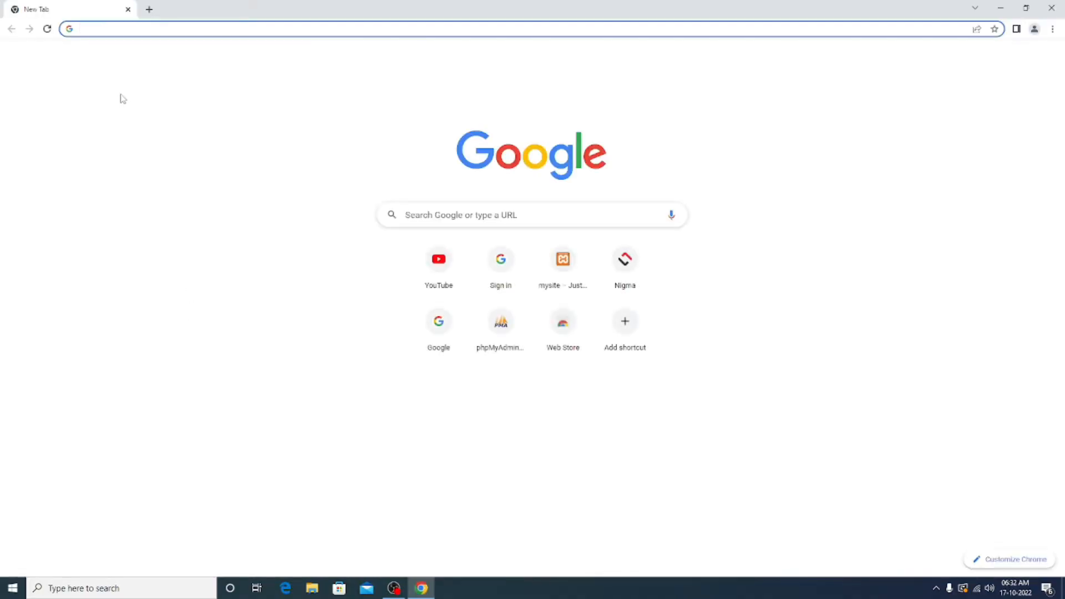
text(and)
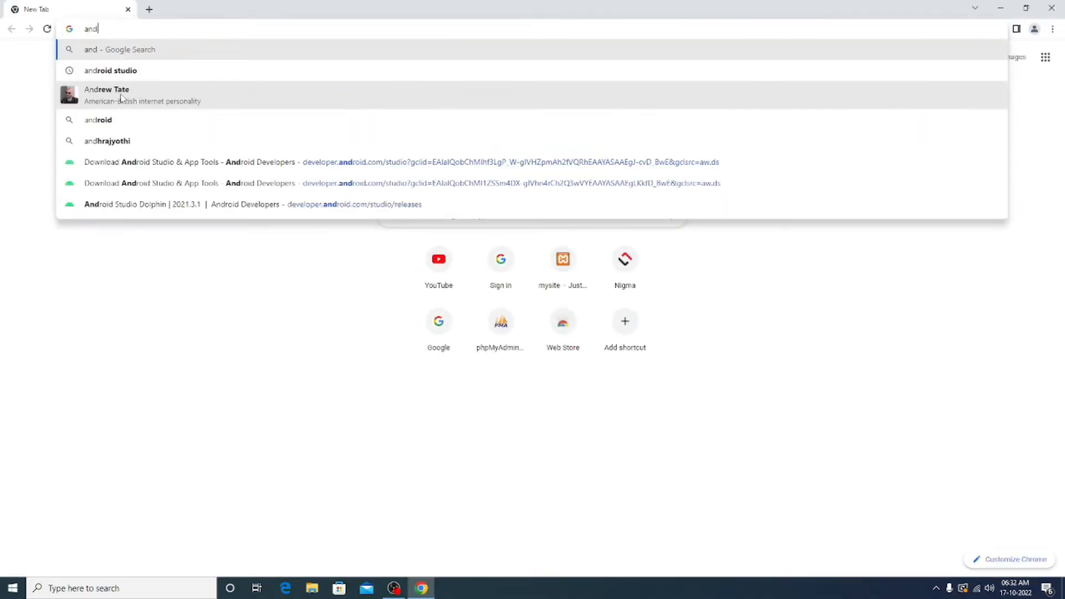
key(Down)
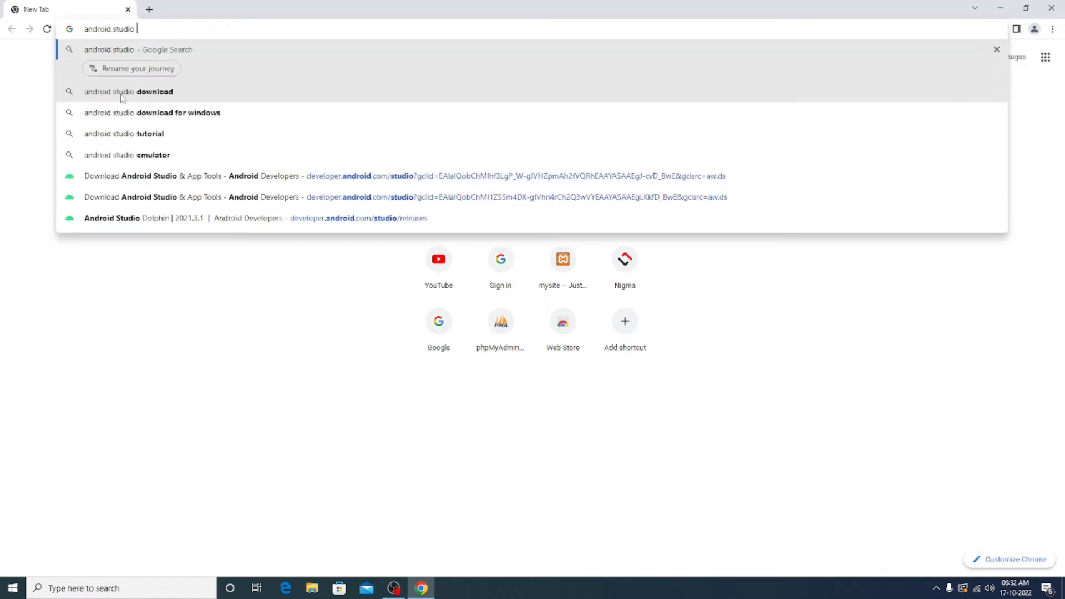
text(down)
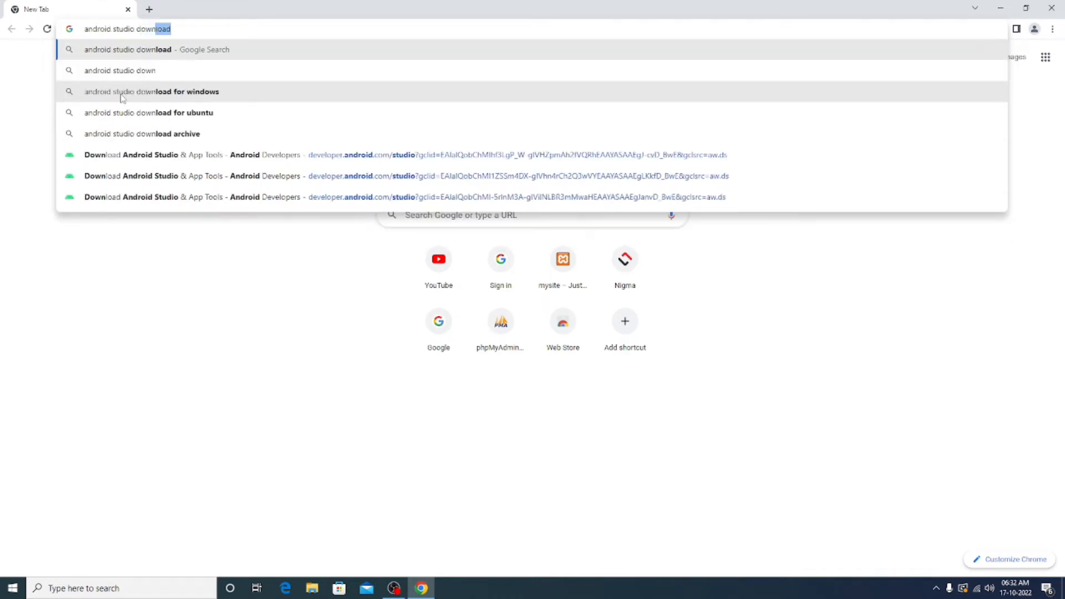
text(load)
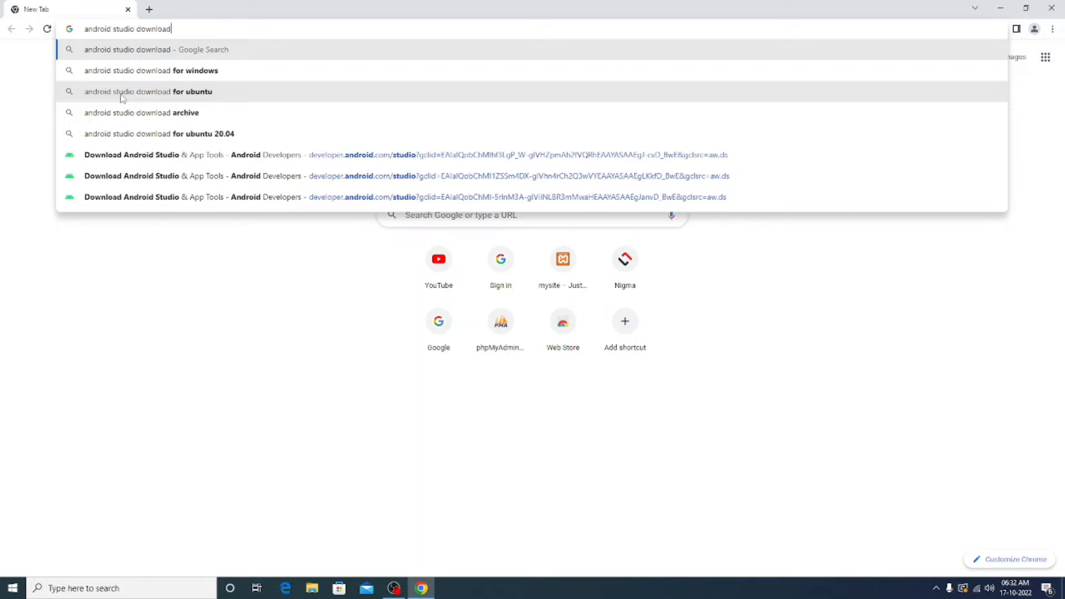
key(Return)
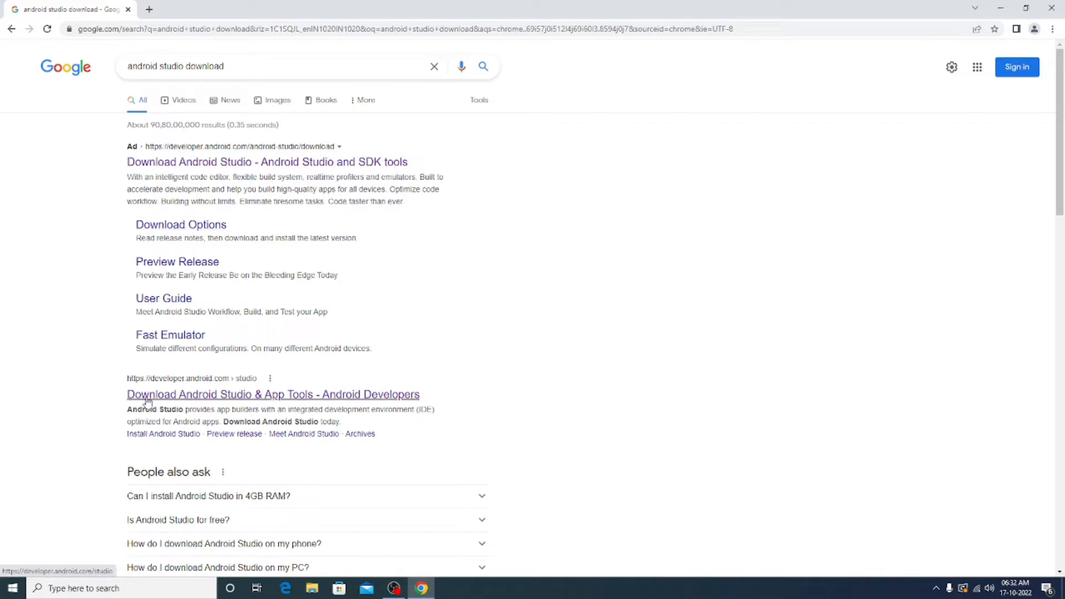
Open the Android Developers download page from the sponsored search result and request the Android Studio download.
click(183, 163)
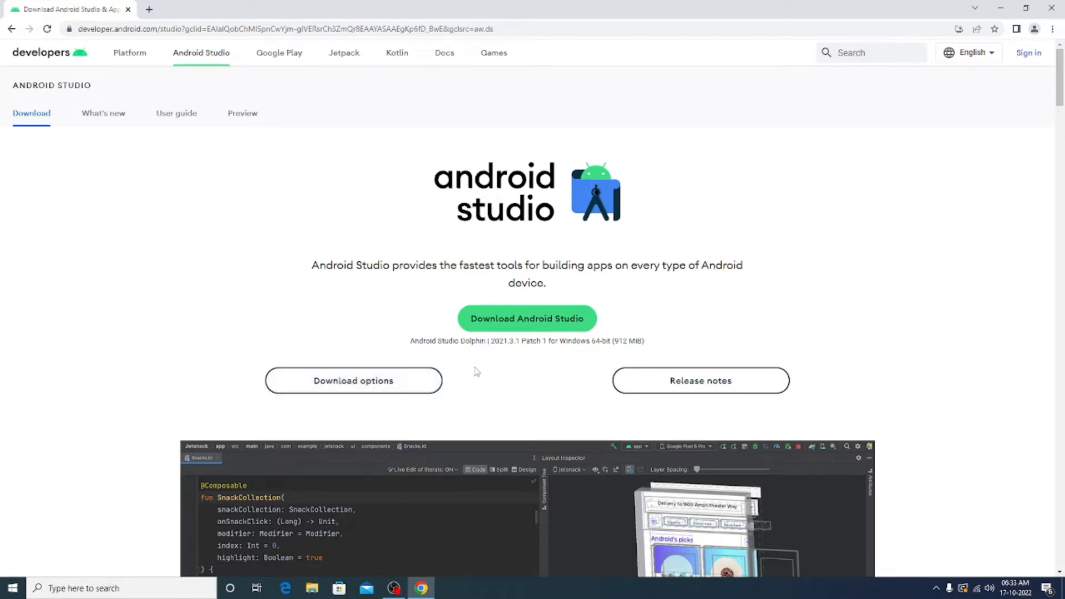
scroll(476, 372, down, 1)
scroll(476, 372, up, 1)
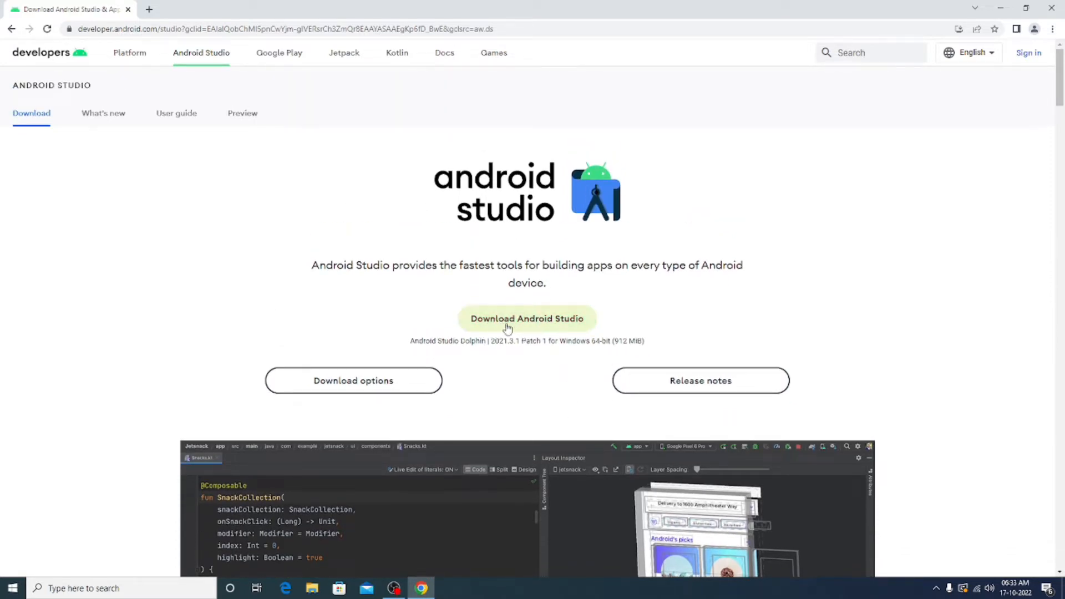
click(525, 331)
click(539, 329)
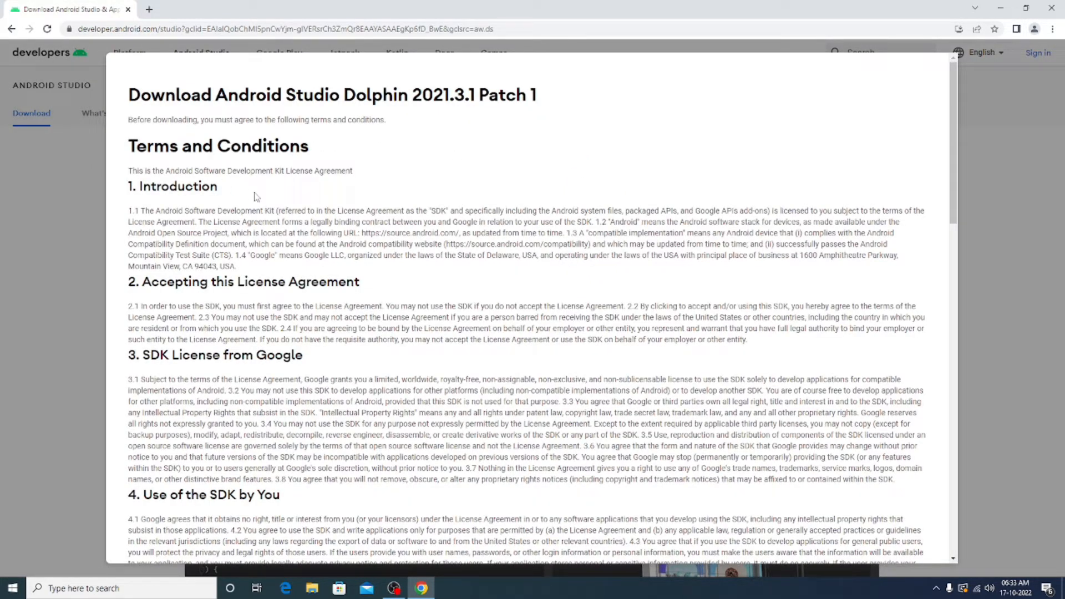
Agree to the terms and conditions and download Android Studio Dolphin 2021.3.1 Patch 1 for Windows.
scroll(257, 197, down, 5)
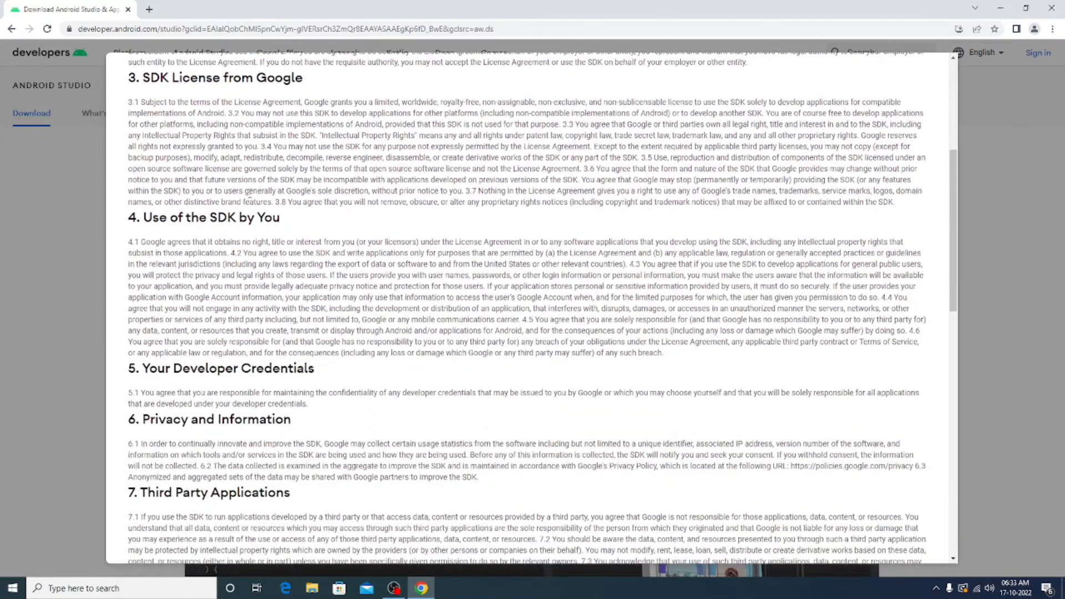
scroll(249, 194, down, 13)
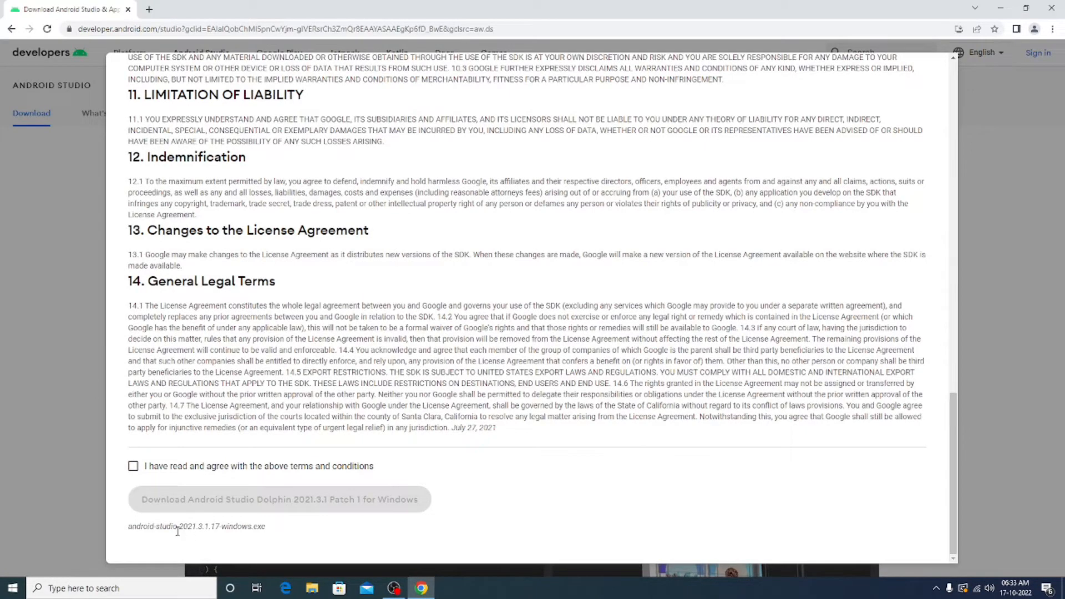
click(134, 468)
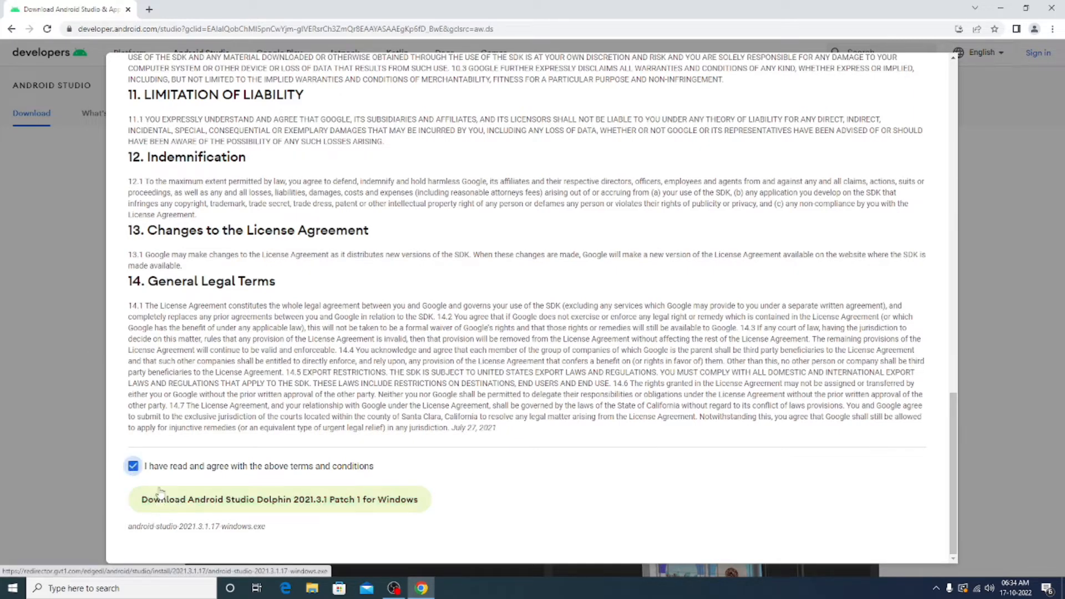
click(217, 495)
click(277, 498)
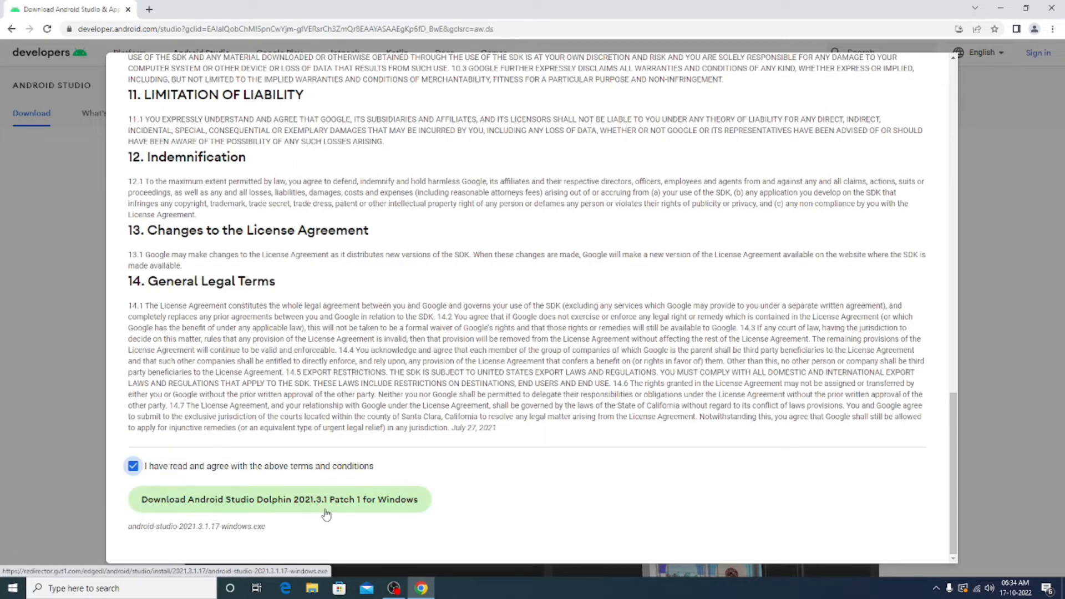
click(133, 468)
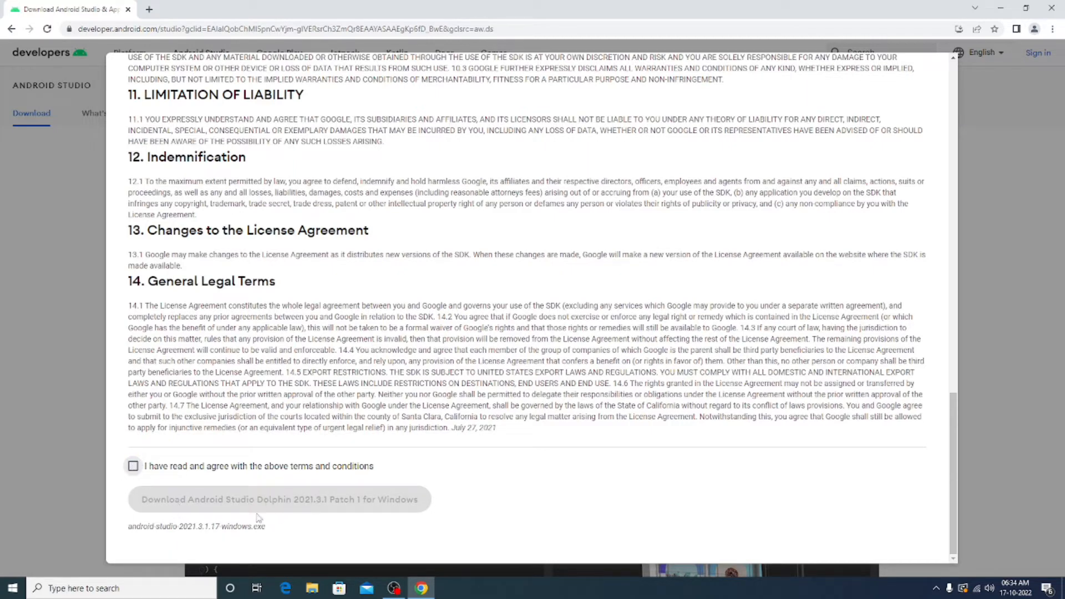
click(134, 467)
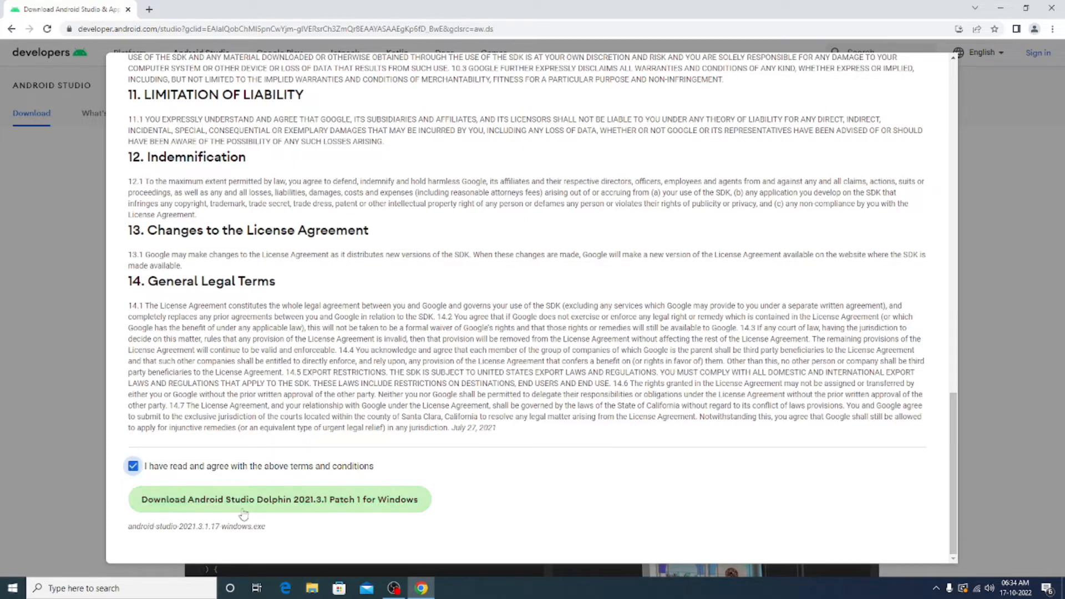
click(261, 496)
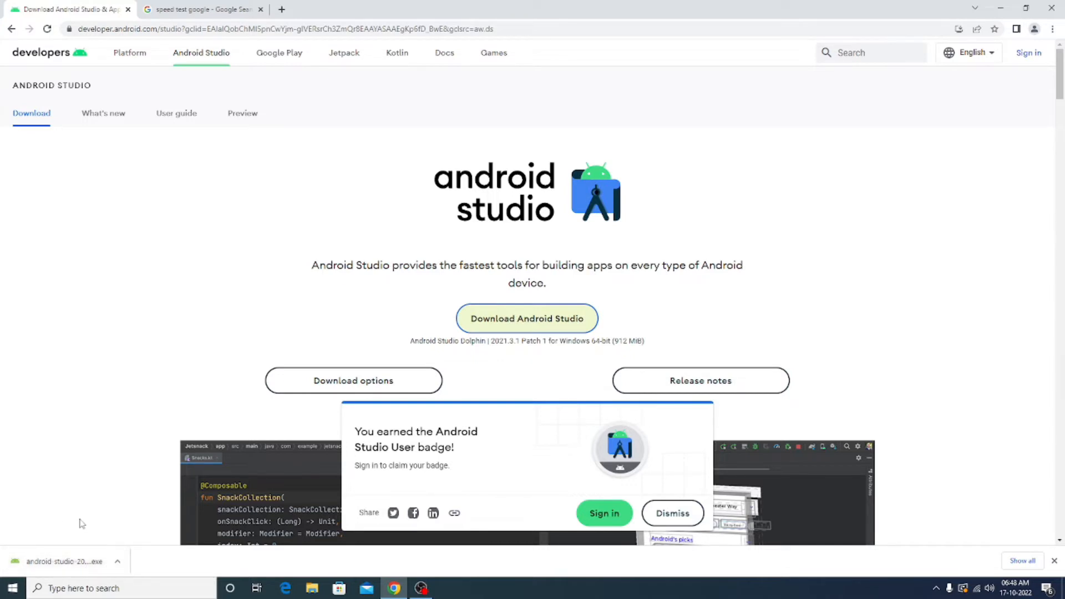
Launch the downloaded Android Studio installer and allow it to run at the security warning.
click(118, 563)
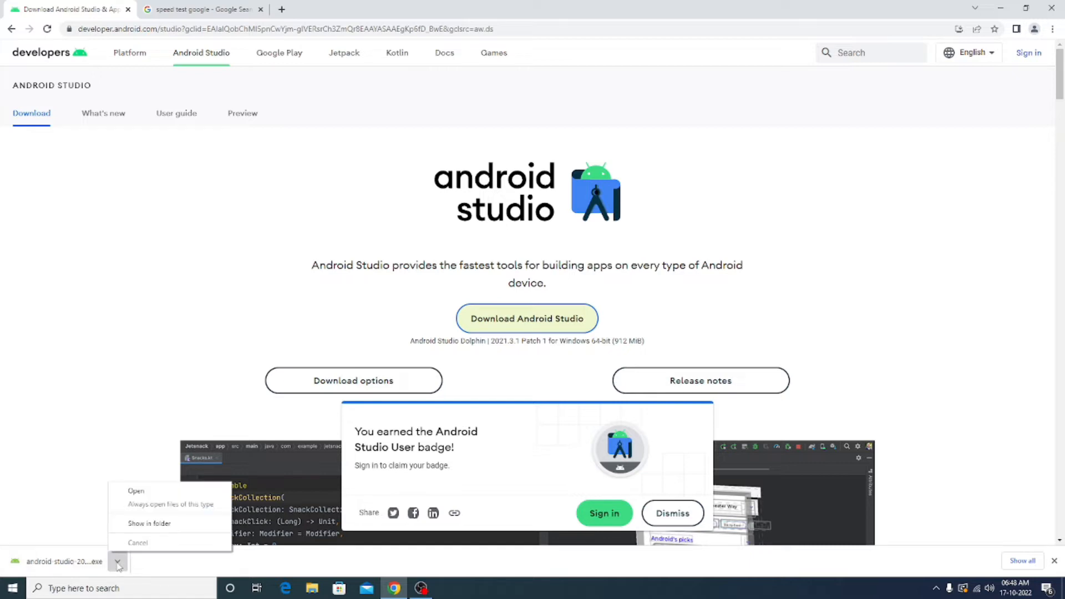
click(138, 491)
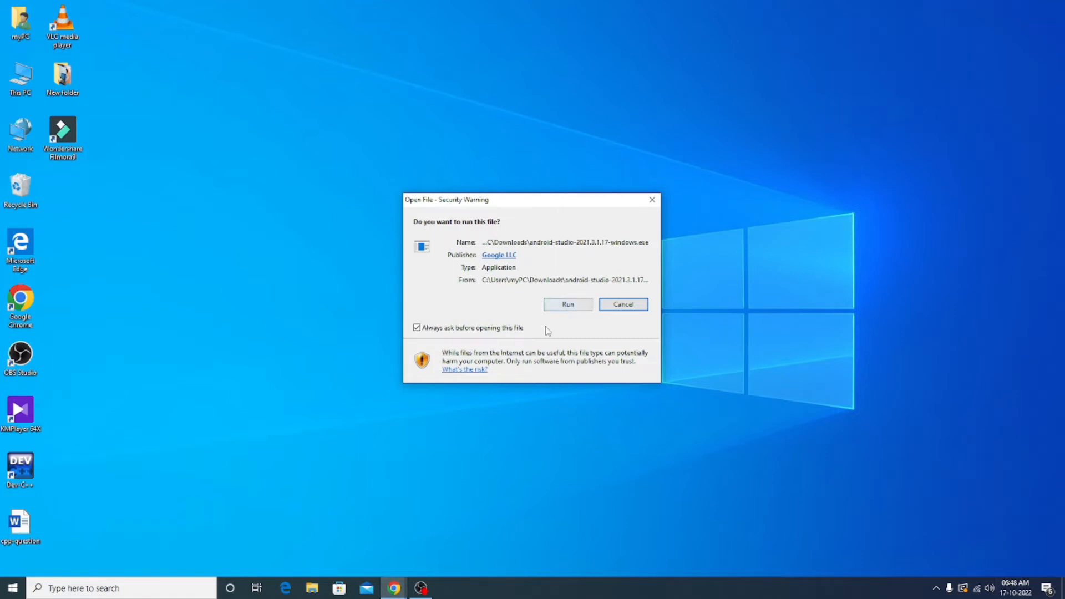
click(569, 307)
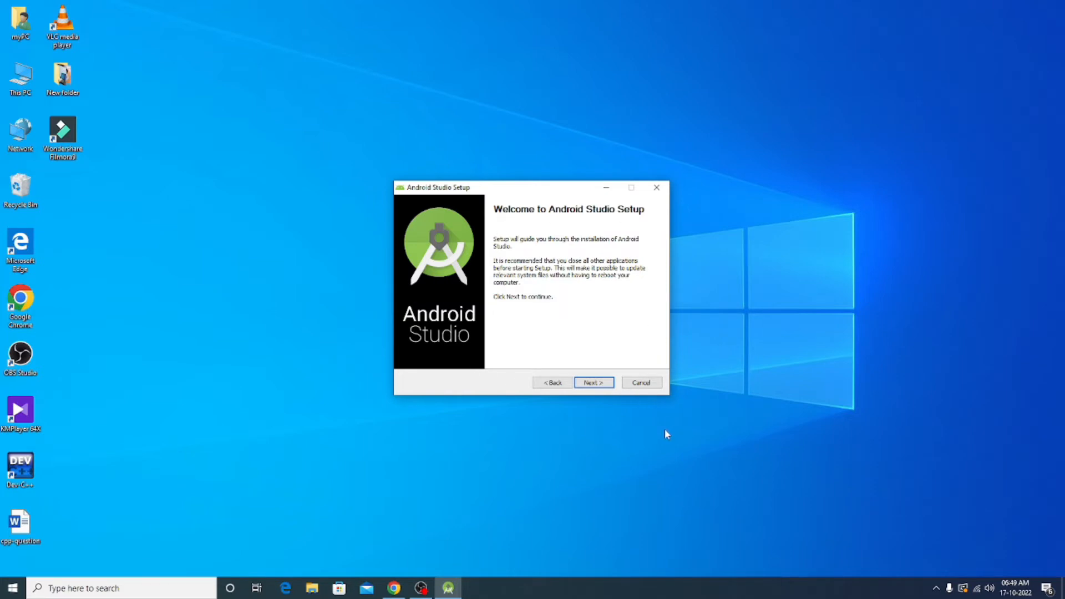
Install Android Studio with Android Virtual Device in C:\Program Files\Android\Android Studio, using the Android Studio Start Menu folder.
click(600, 387)
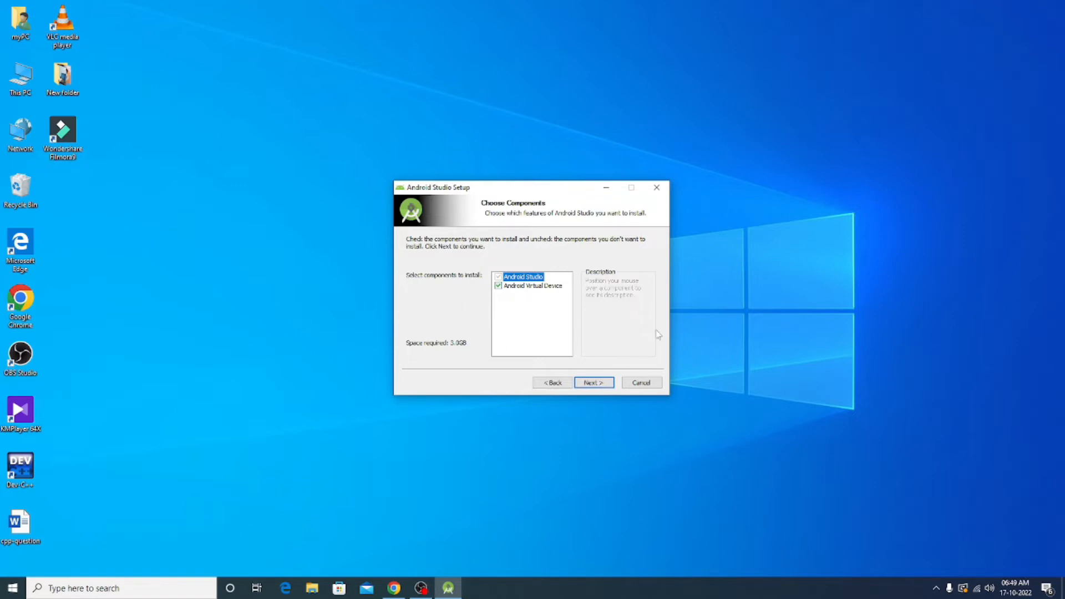
click(593, 385)
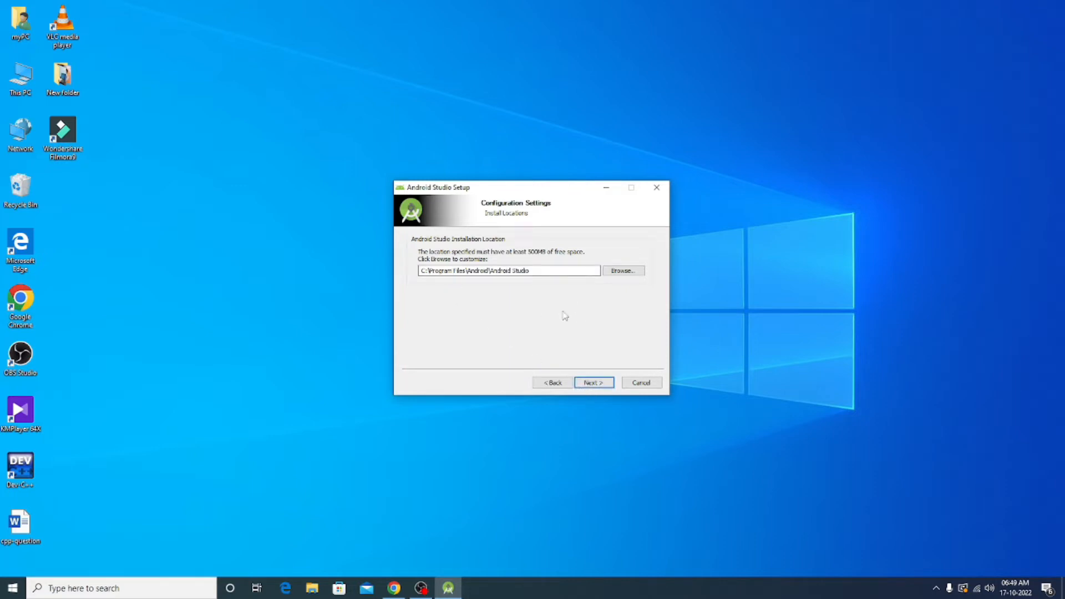
click(600, 387)
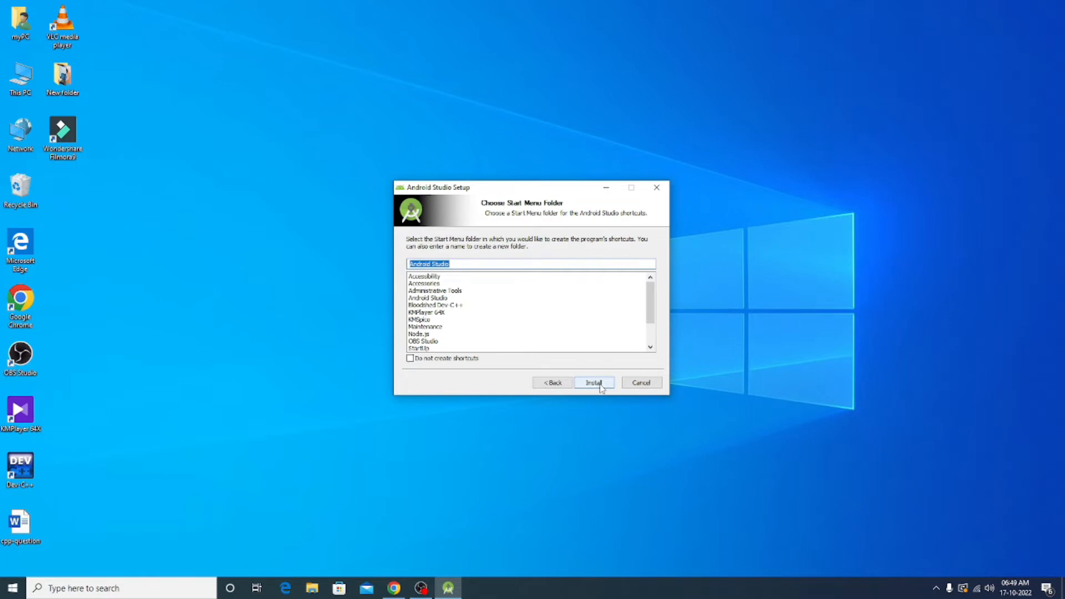
click(593, 388)
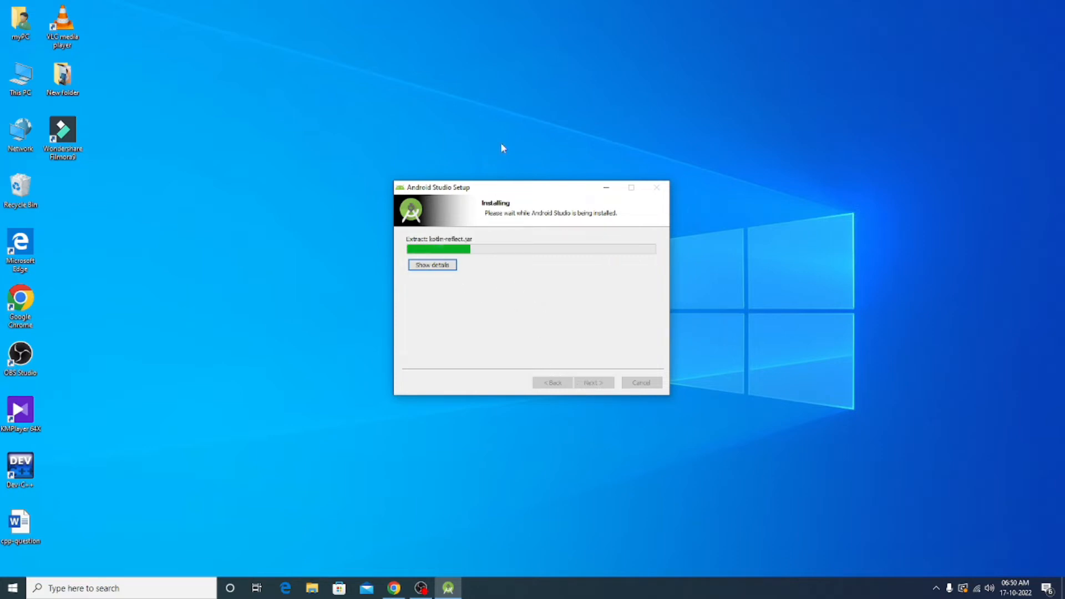
Complete the setup with Start Android Studio enabled, and decline sending usage statistics to Google.
click(429, 266)
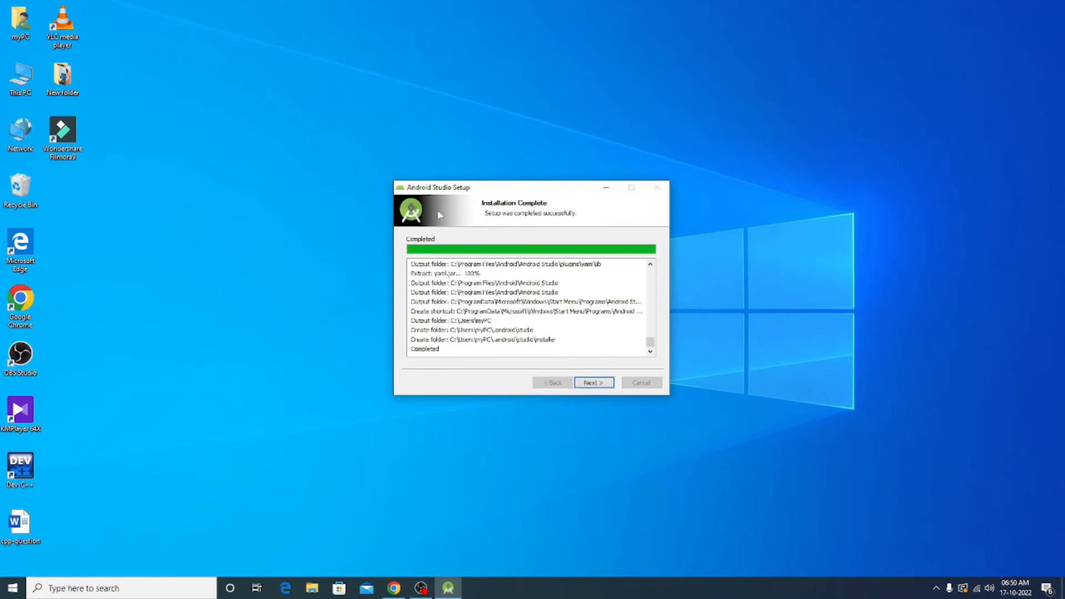
click(593, 384)
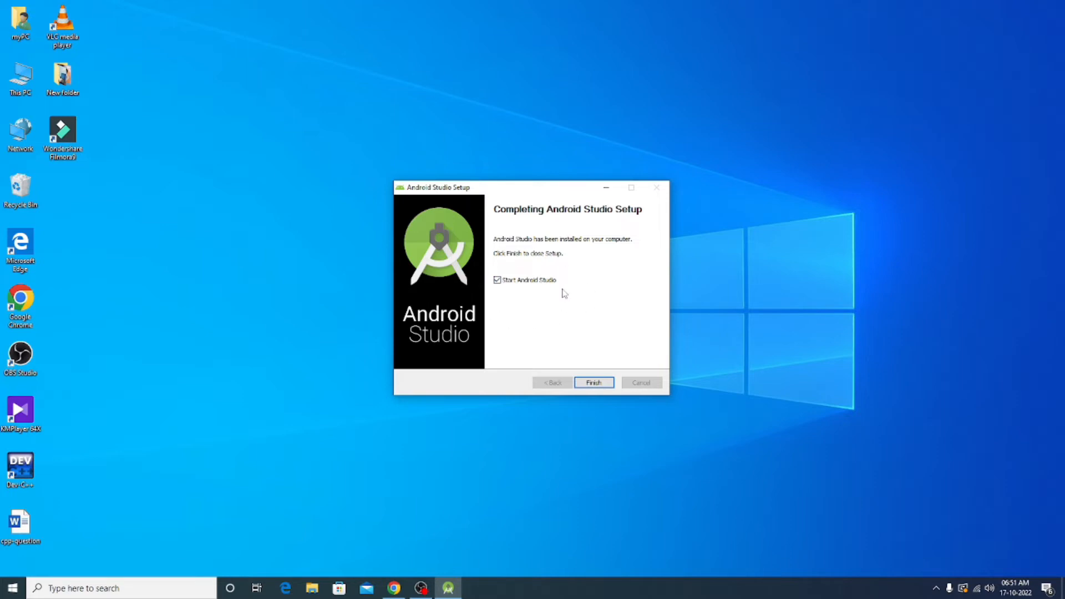
click(593, 382)
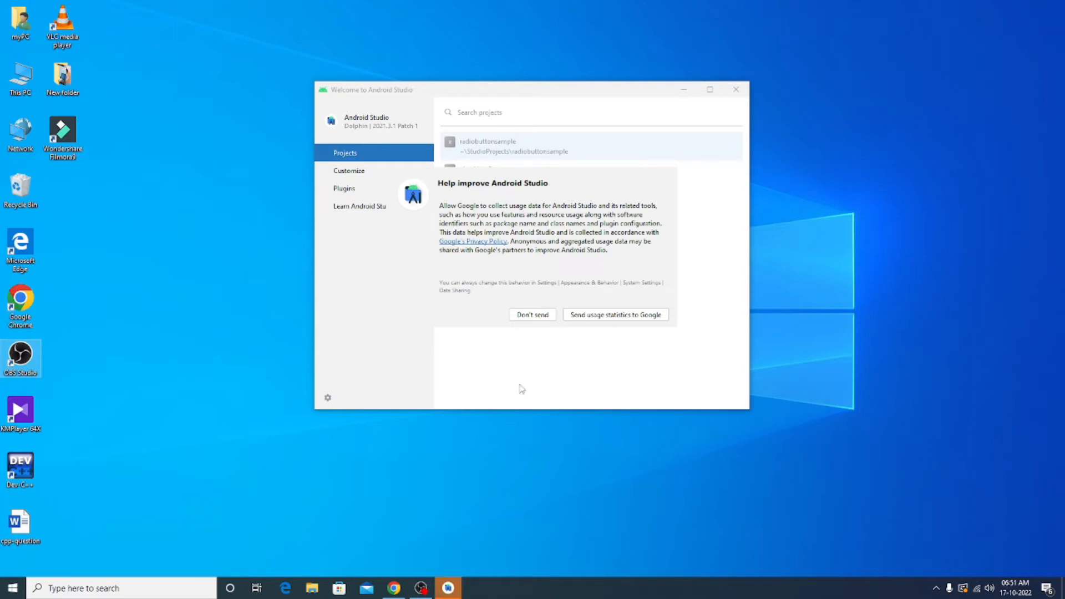
click(524, 315)
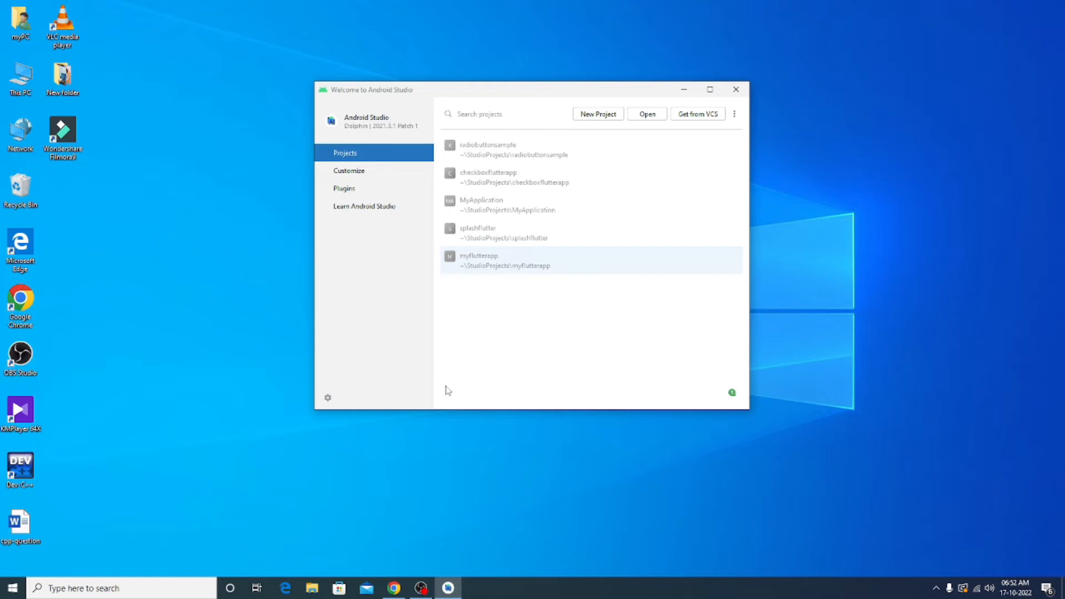
Start a new Phone and Tablet project from the Empty Activity template.
click(600, 117)
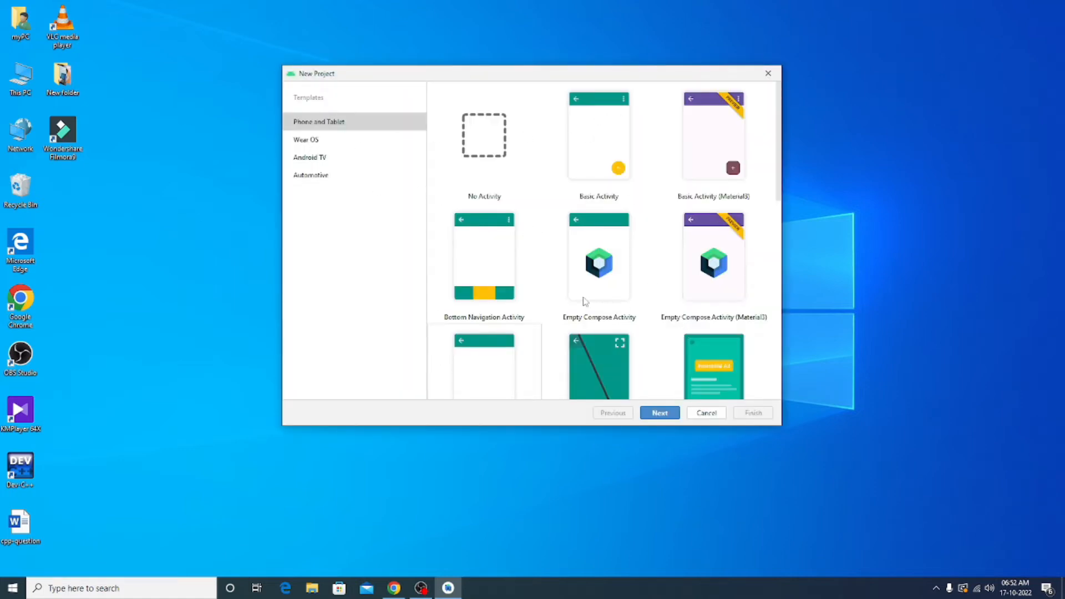
scroll(586, 301, down, 3)
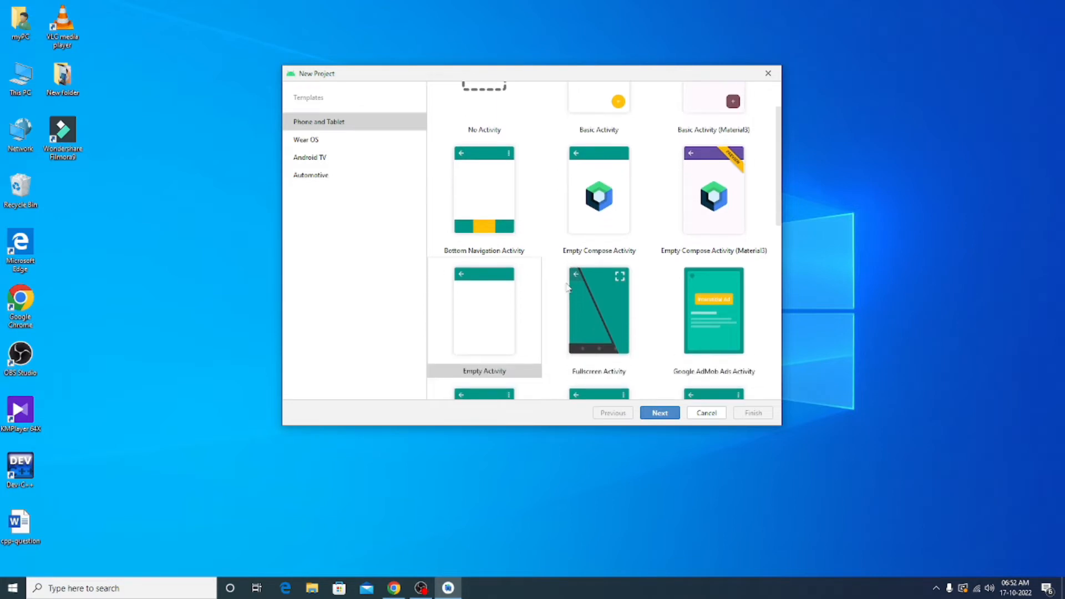
scroll(542, 283, down, 2)
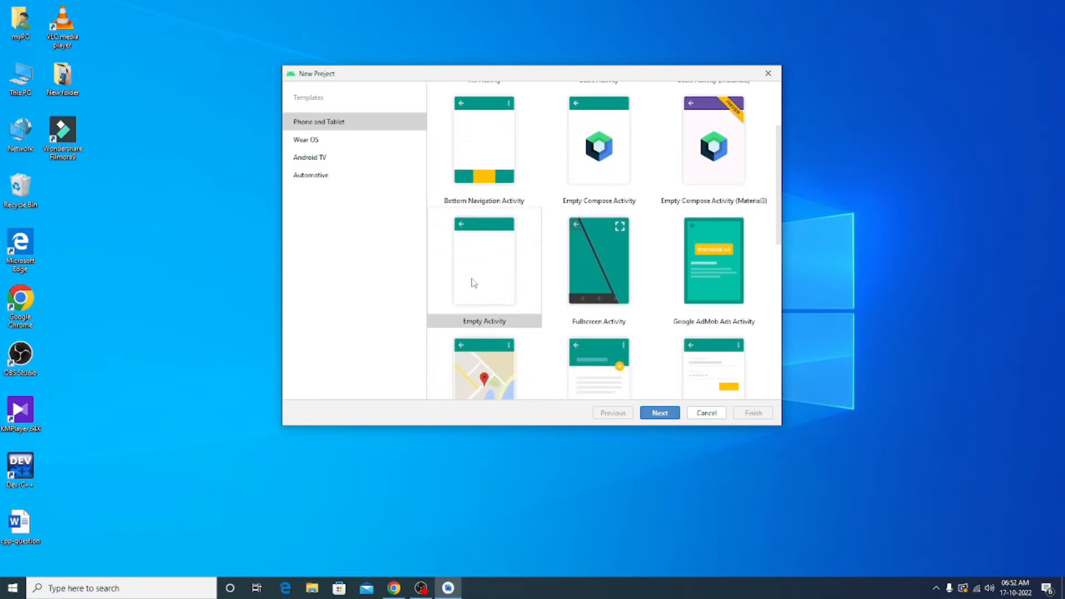
click(487, 270)
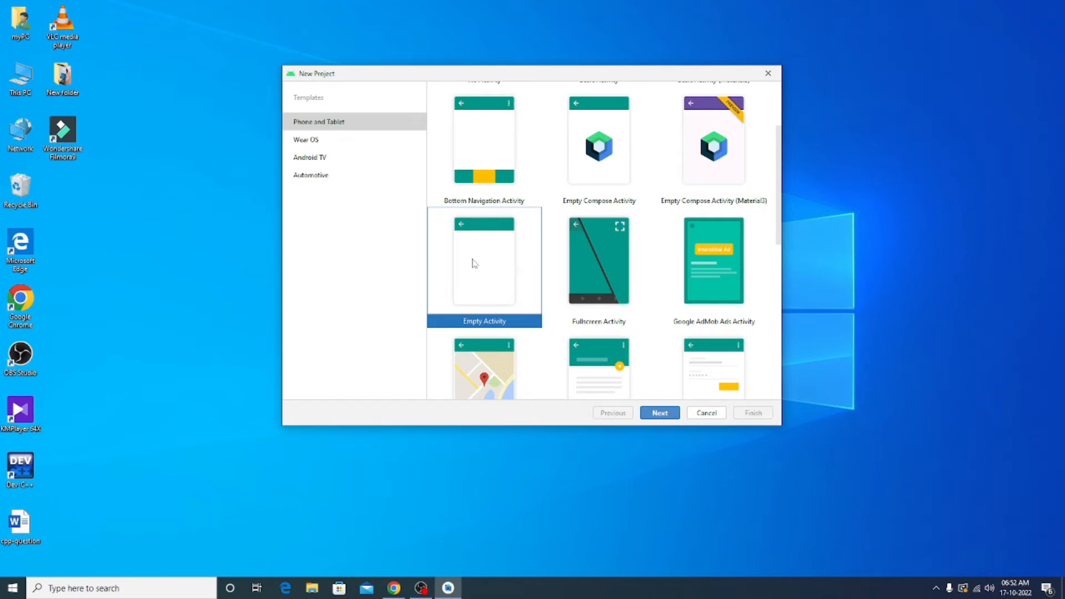
click(660, 414)
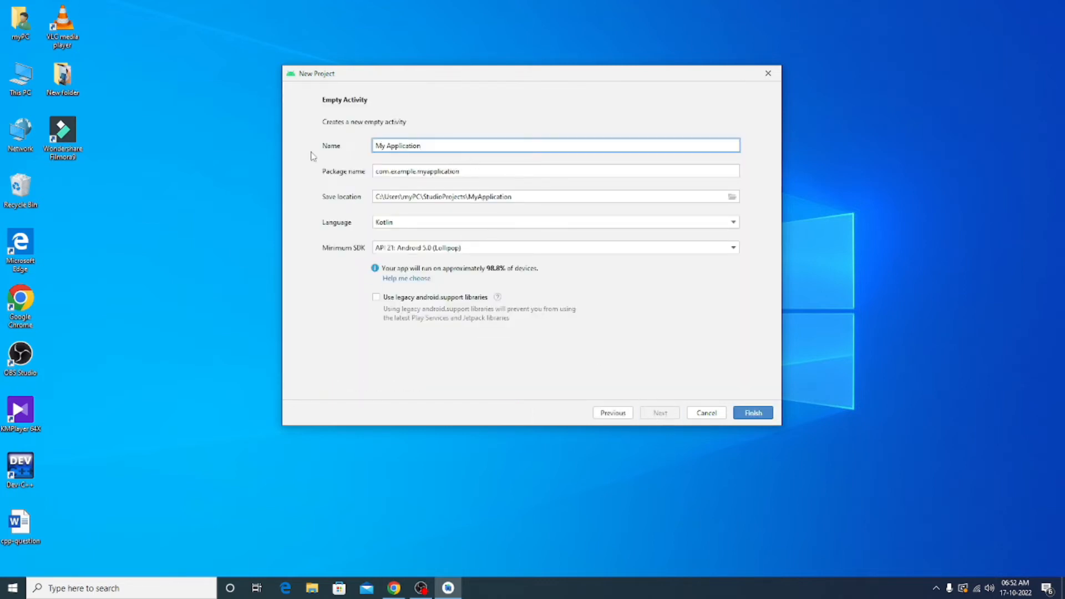
Create the project with the name mytrialapp, and hide the What's New assistant once the project opens.
drag(423, 146, 335, 157)
text(mytri)
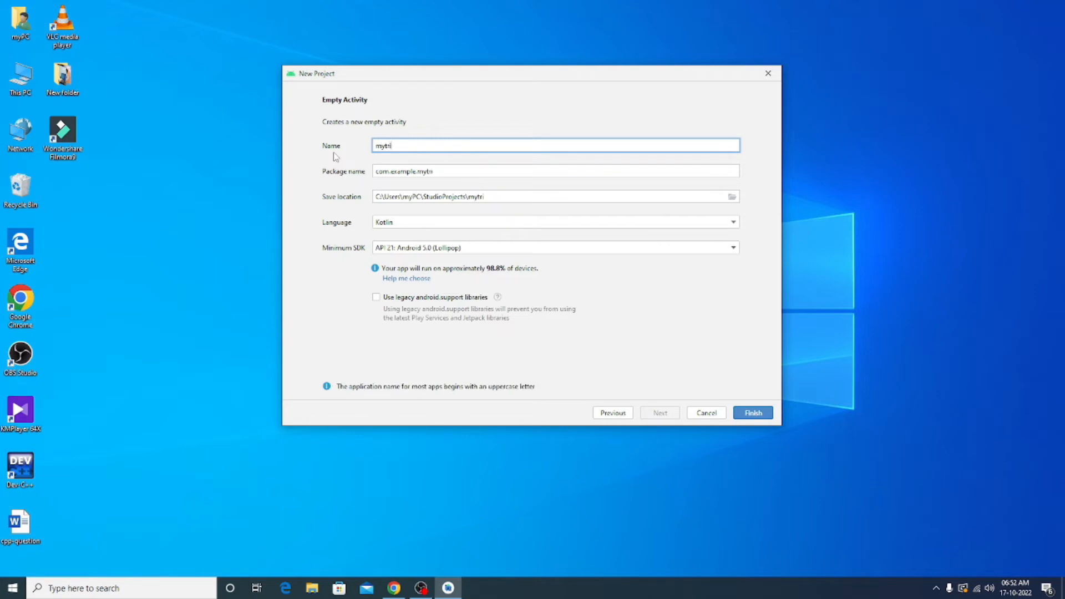
text(pp)
click(761, 416)
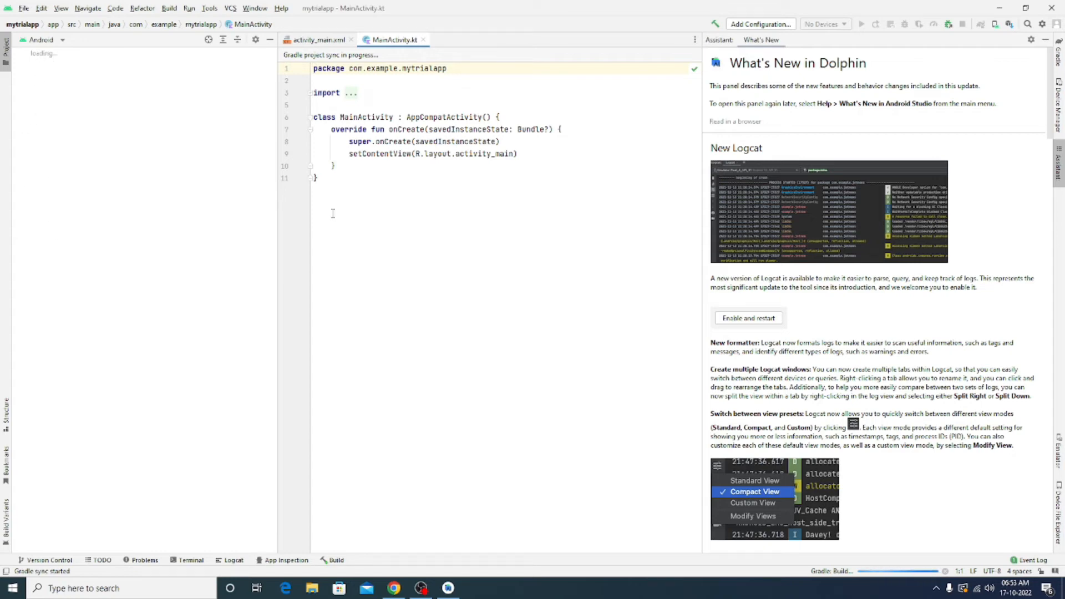
click(1045, 39)
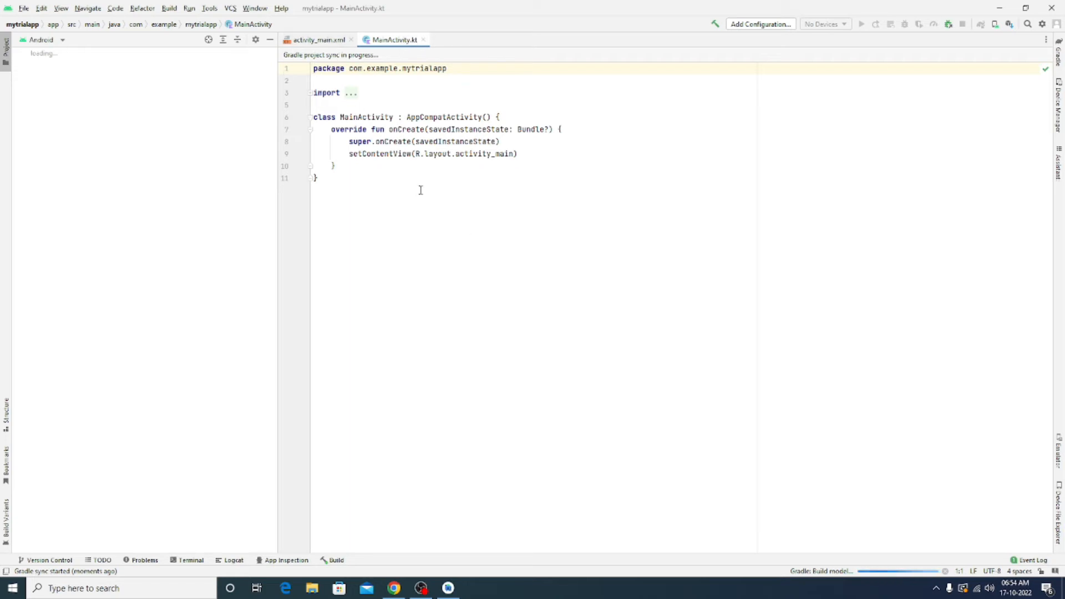
View activity_main.xml and MainActivity.kt during the project sync, shrinking the build output to give the editor more room.
click(318, 41)
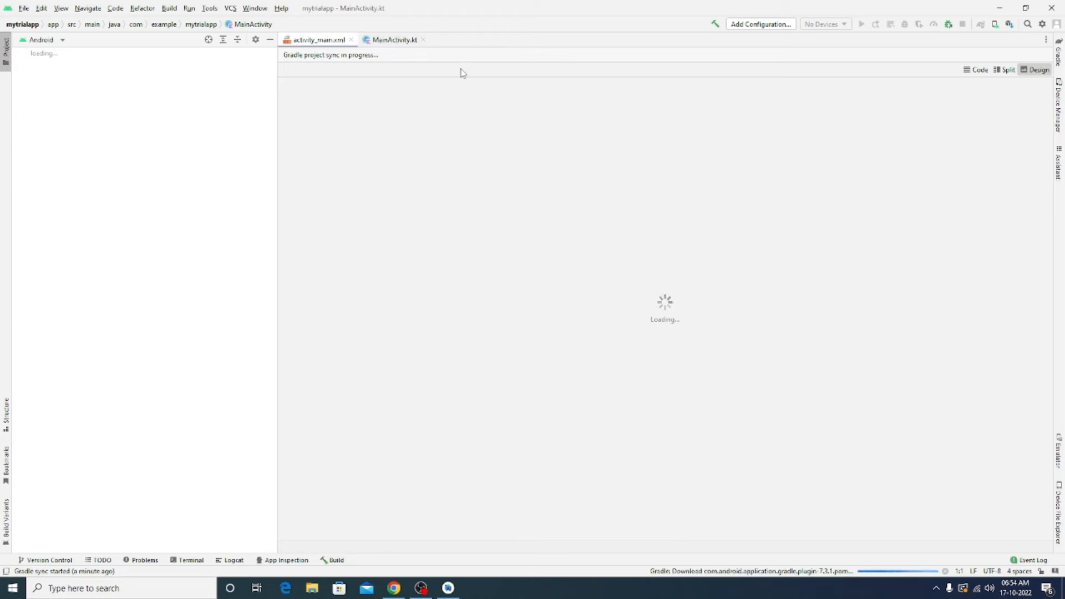
click(391, 45)
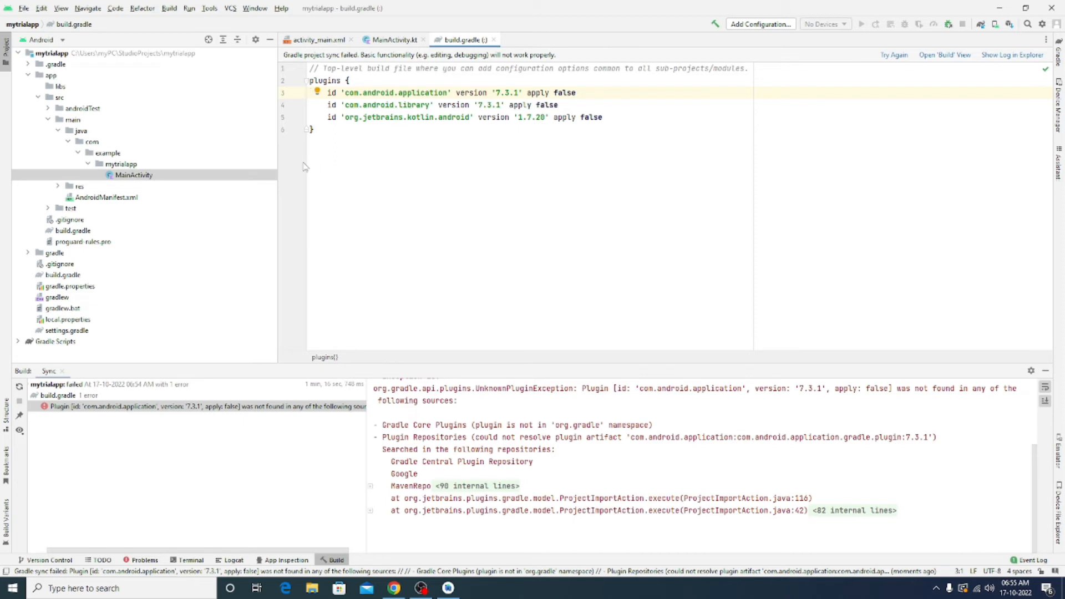
drag(437, 365, 438, 479)
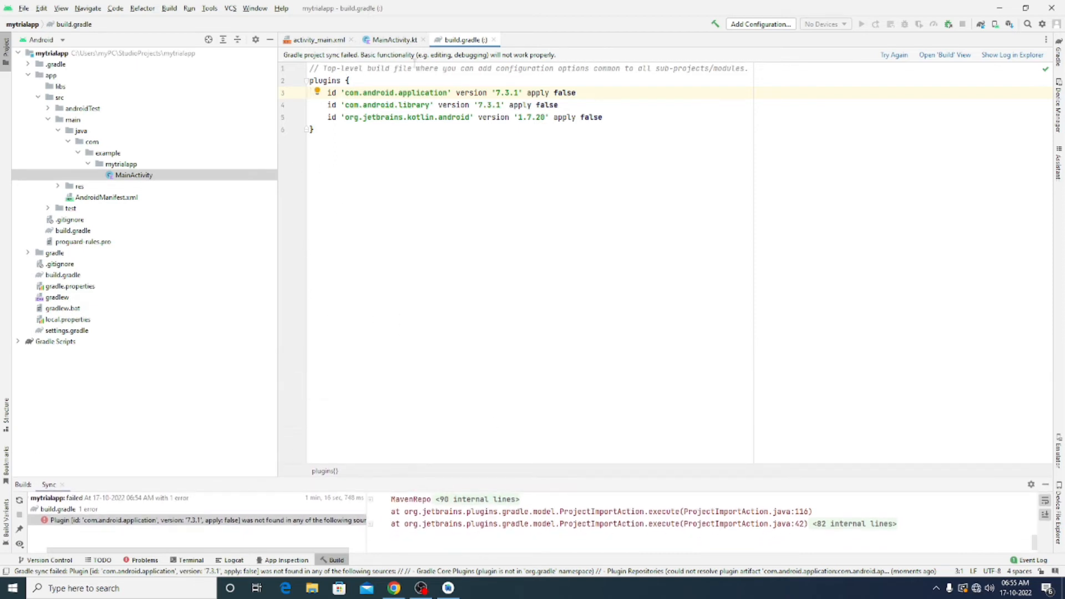
click(333, 40)
click(386, 40)
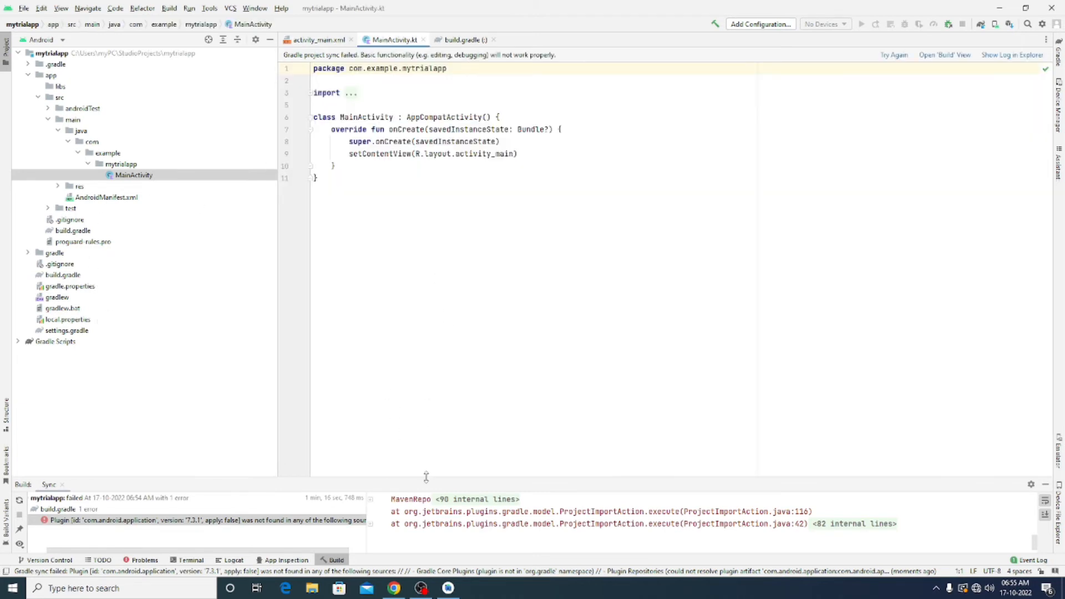
mouse_move(409, 486)
mouse_down()
mouse_move(406, 501)
mouse_move(405, 484)
mouse_up()
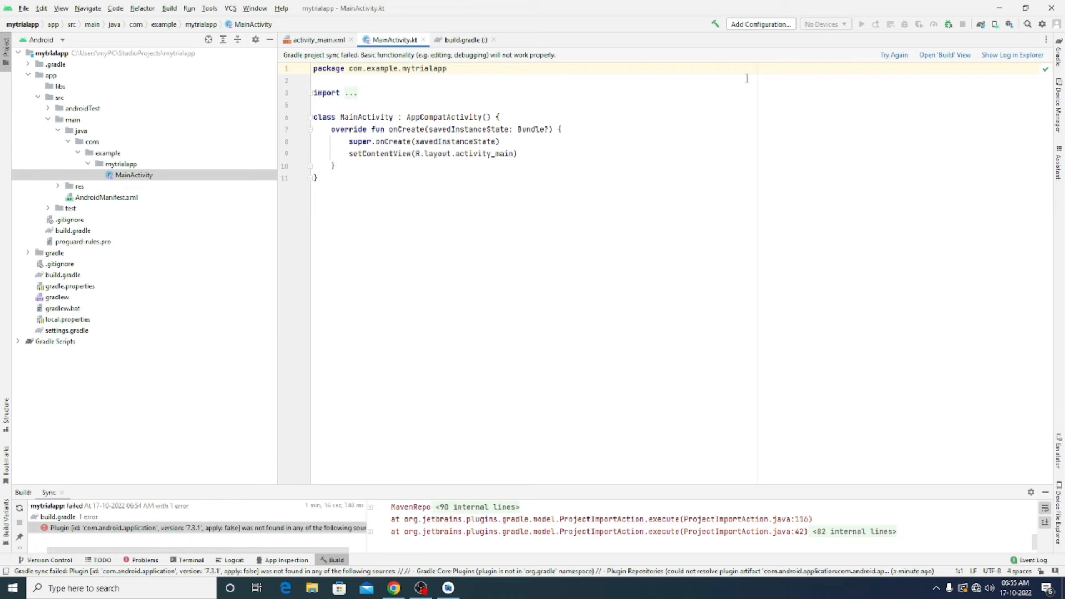
Retry the failed Gradle project sync and check the computer's Wi-Fi connection status.
click(895, 56)
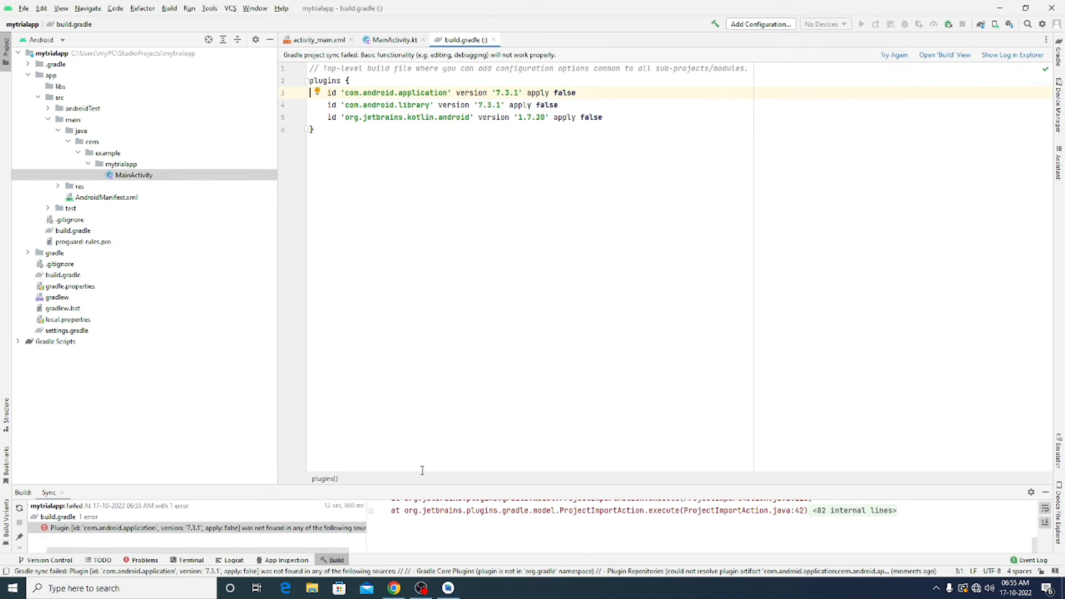
click(977, 588)
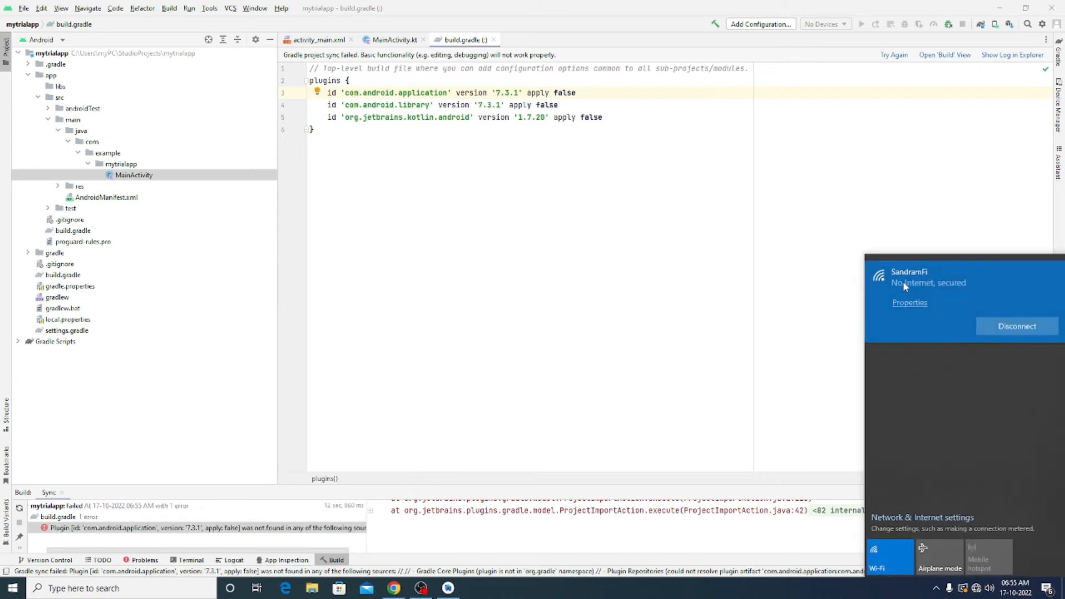
click(814, 590)
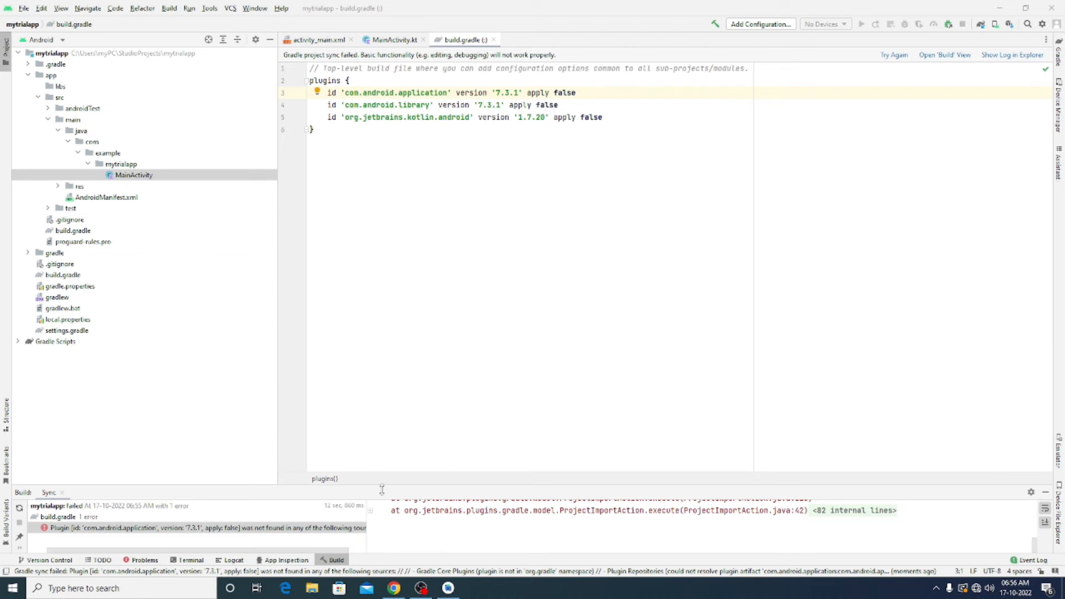
Shrink the build output further and look at activity_main.xml again, ending on MainActivity.kt.
drag(382, 486, 383, 518)
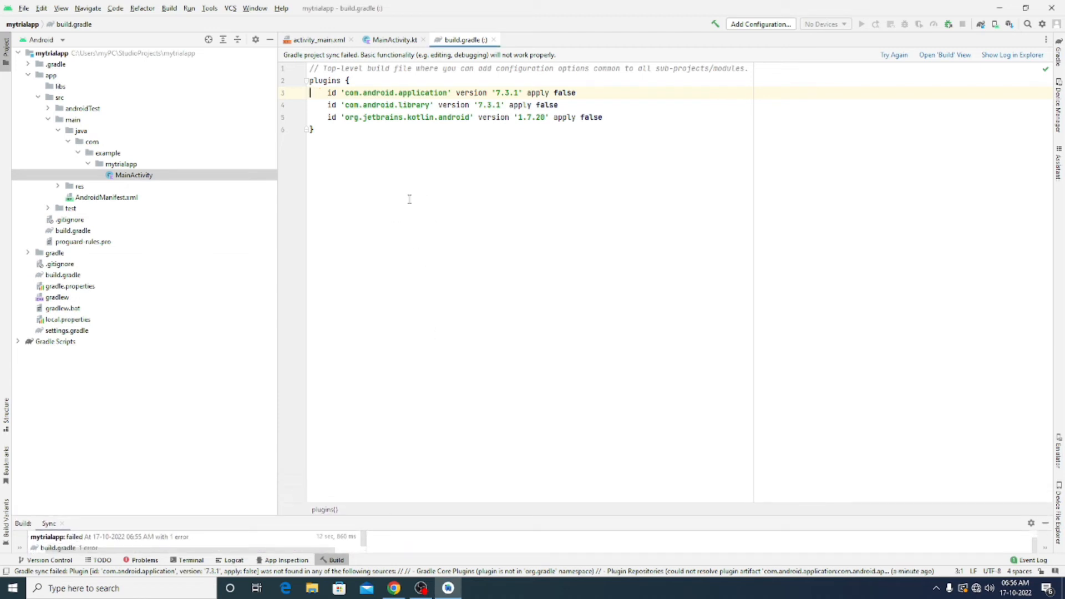
click(318, 41)
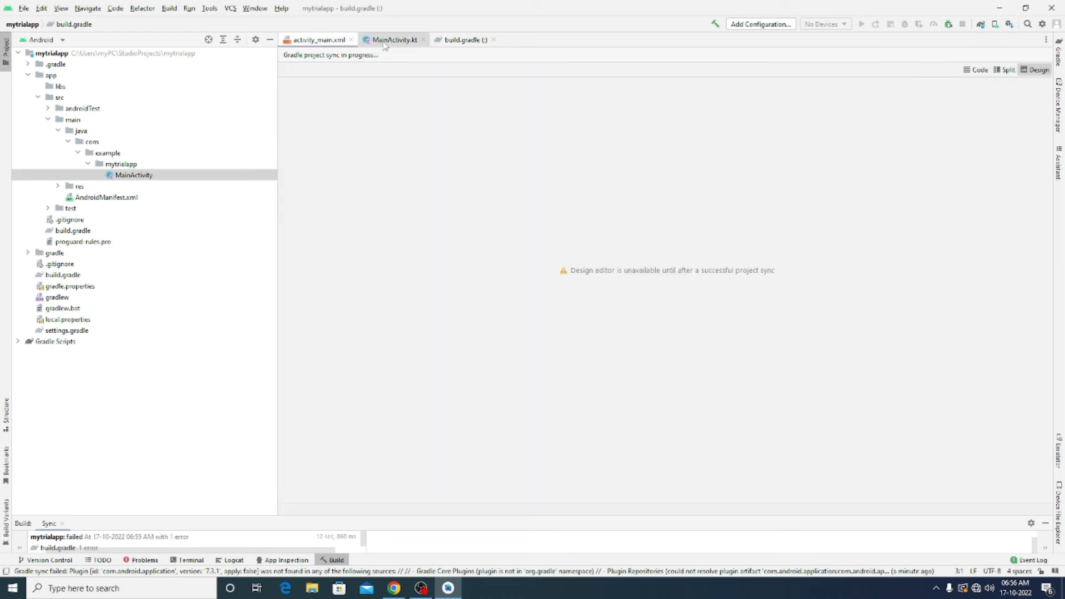
click(386, 42)
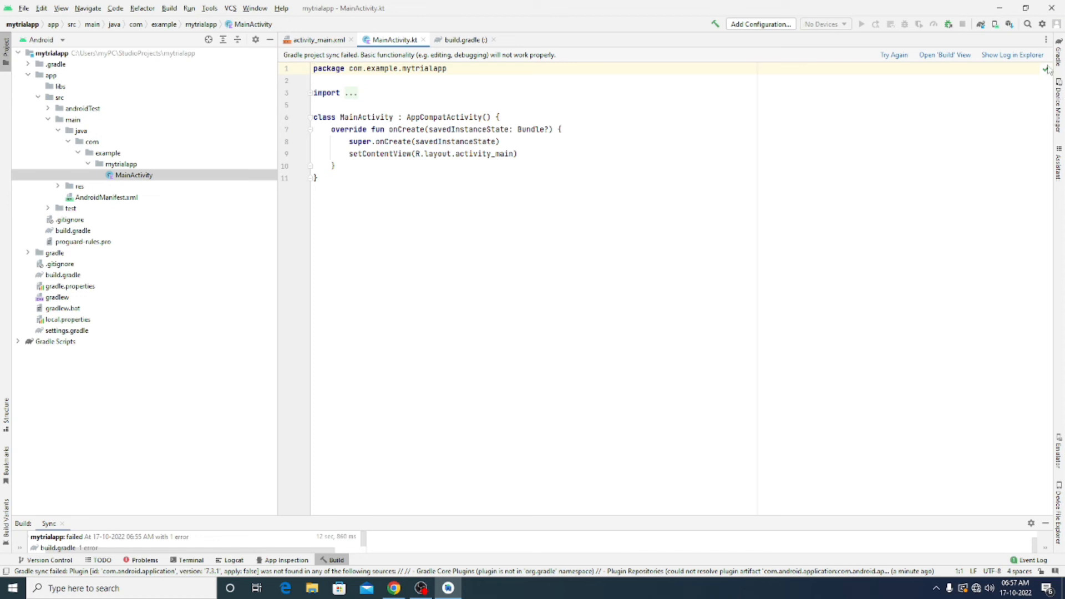
Exit Android Studio, confirming the exit, and launch it again from the recent items in Windows search.
click(1053, 9)
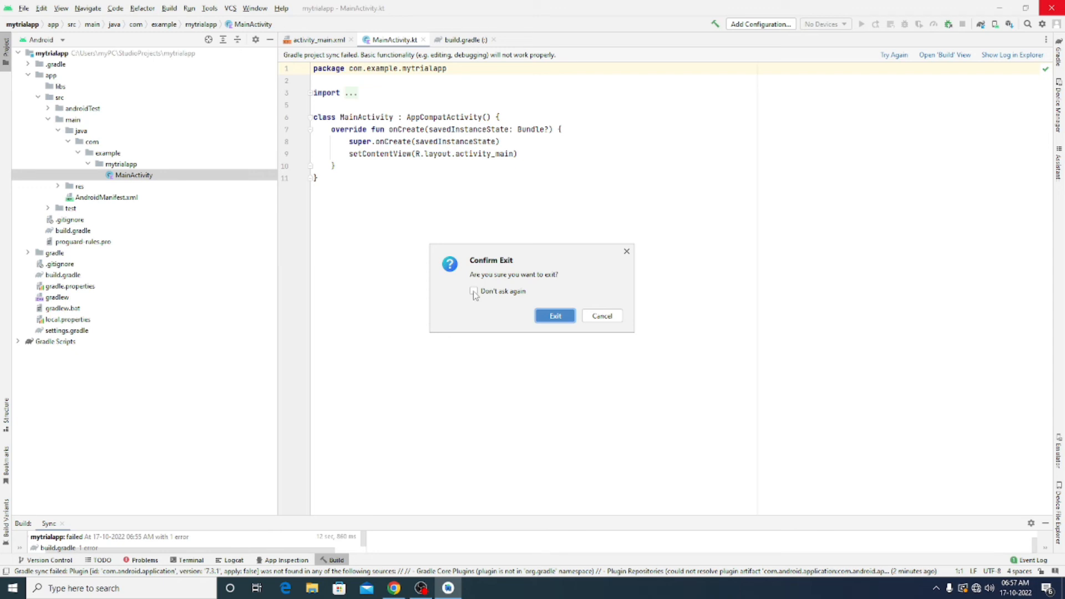
click(555, 317)
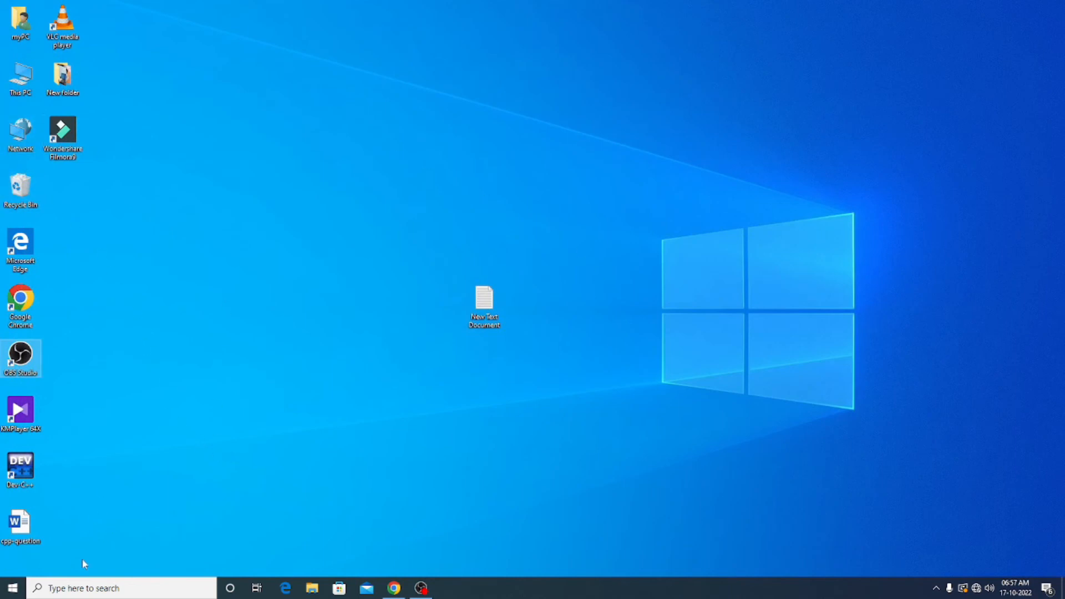
click(72, 590)
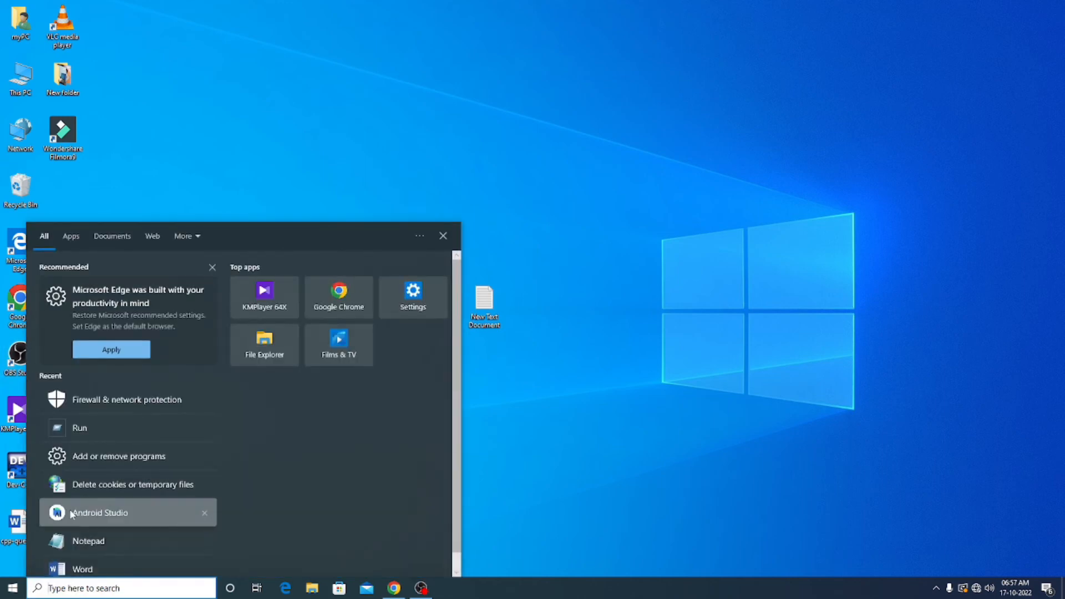
click(71, 513)
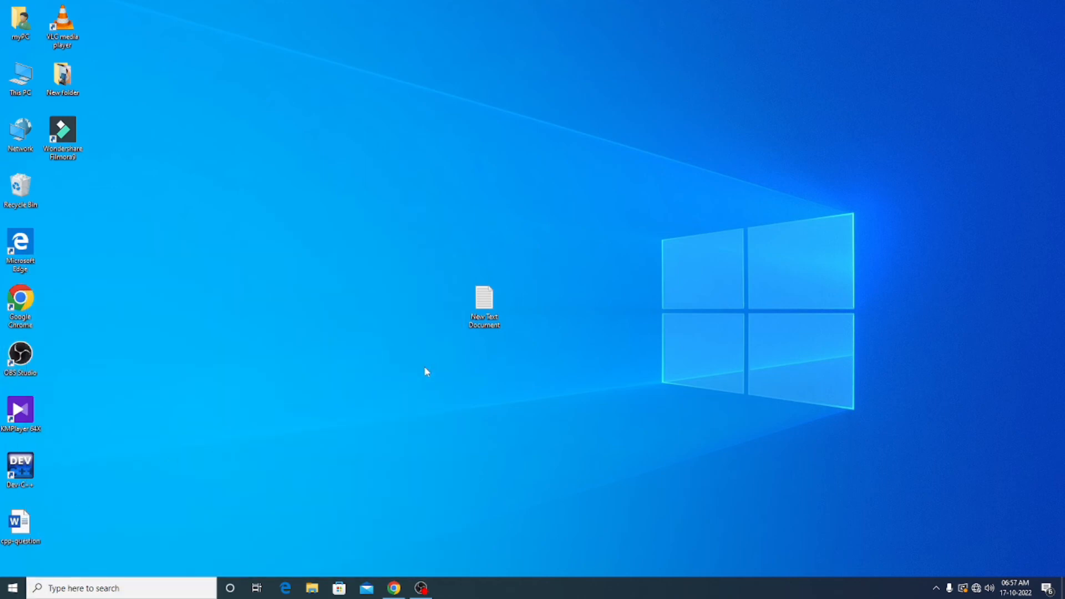